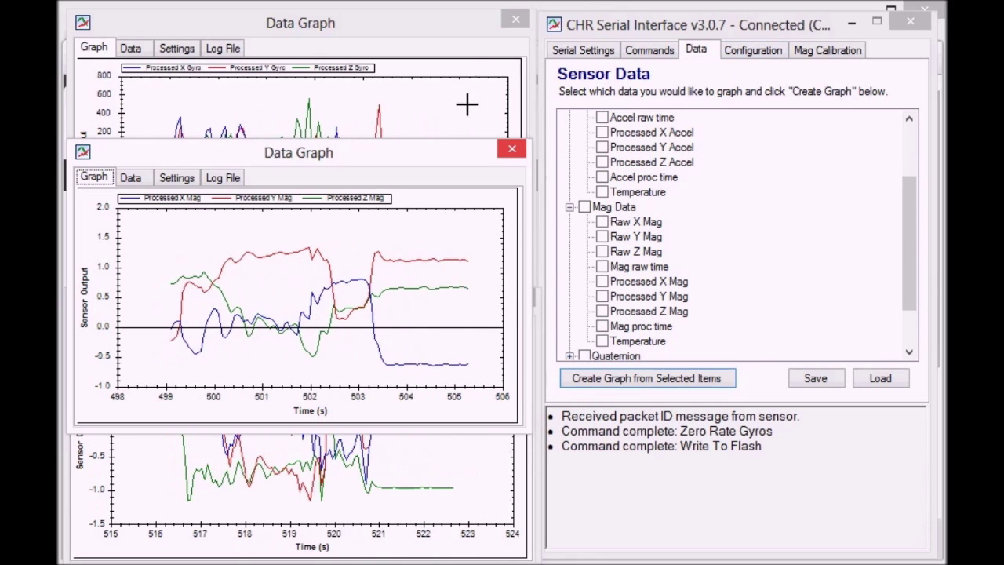
- Read the sensor's current configuration into the Configuration tab
{"action": "mouse_move", "coordinate": [376, 171]}
{"action": "left_mouse_down"}
{"action": "mouse_move", "coordinate": [377, 161]}
{"action": "mouse_move", "coordinate": [379, 172]}
{"action": "left_mouse_up"}
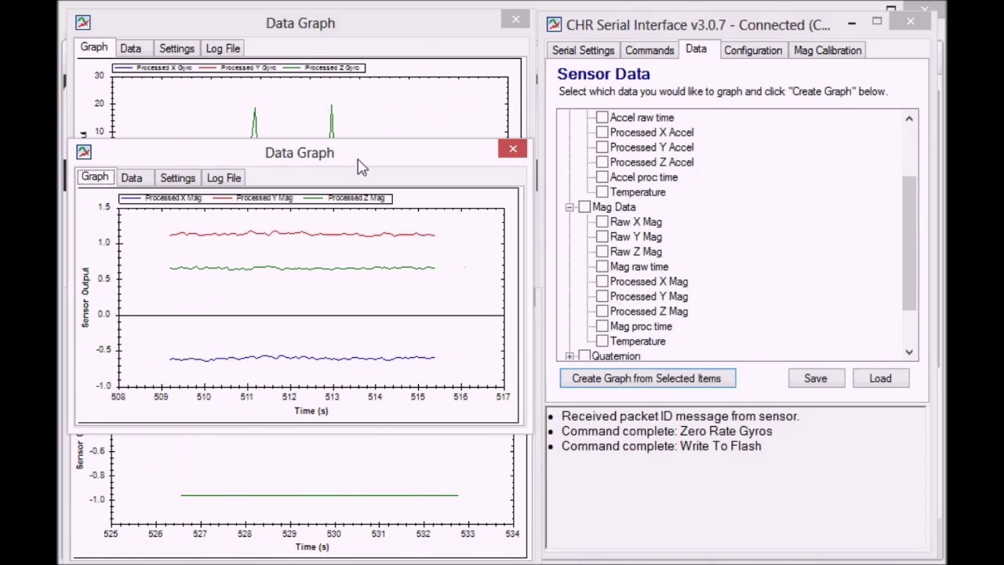
{"action": "mouse_move", "coordinate": [358, 159]}
{"action": "left_mouse_down"}
{"action": "mouse_move", "coordinate": [357, 179]}
{"action": "mouse_move", "coordinate": [358, 151]}
{"action": "left_mouse_up"}
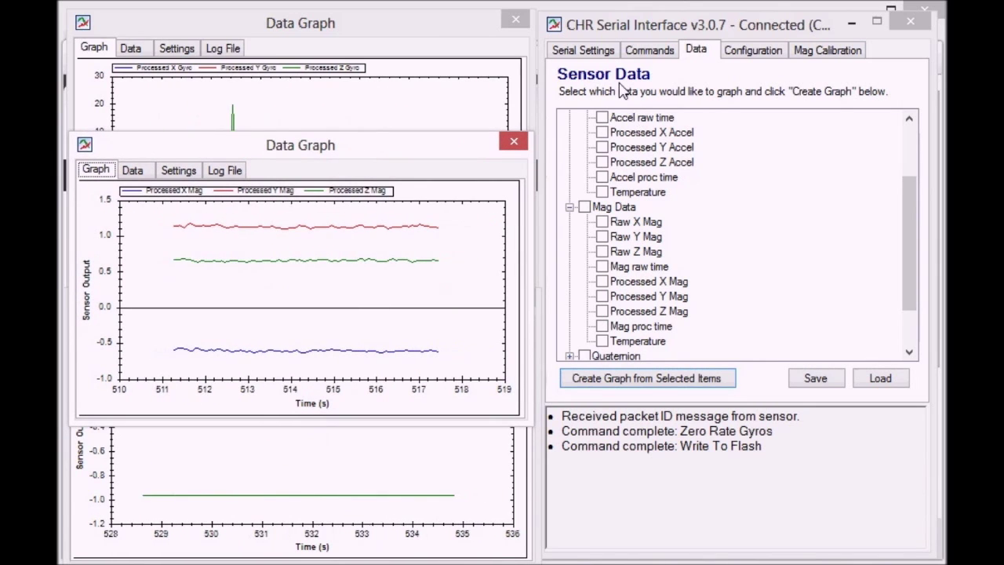
{"action": "left_click", "coordinate": [744, 50]}
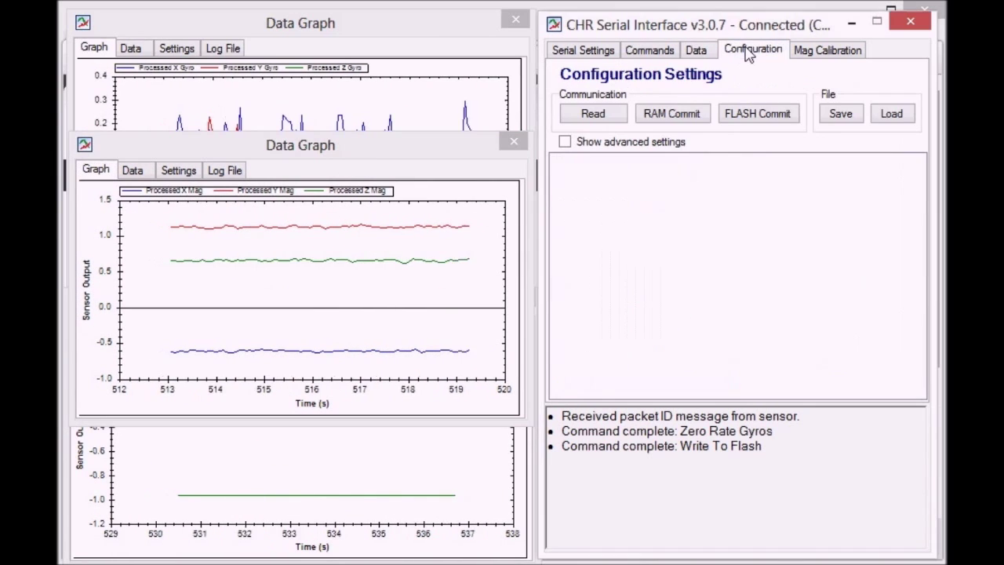
{"action": "left_click", "coordinate": [595, 115]}
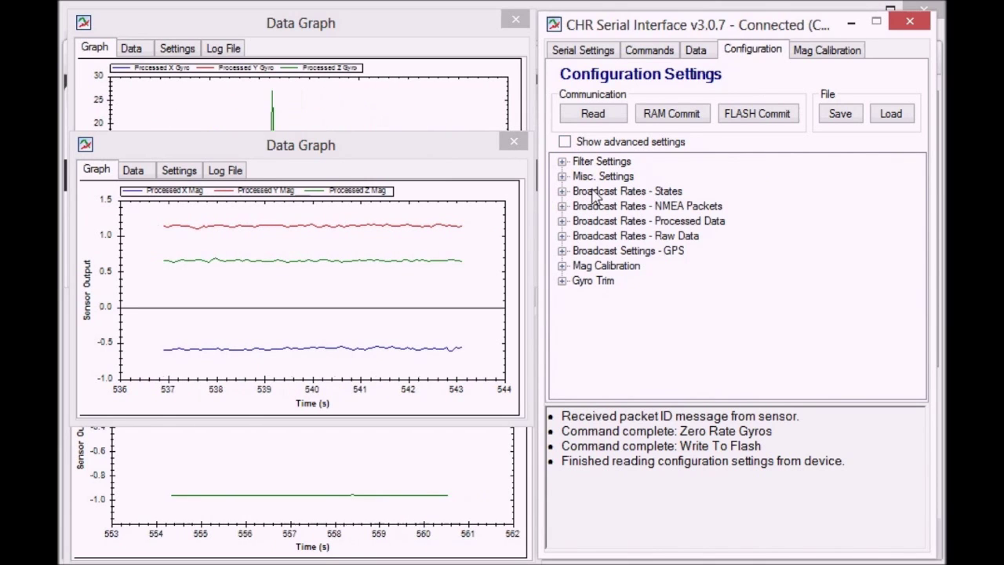
- Expand the States and Processed Data broadcast rate groups and select the All Processed rate value
{"action": "left_click", "coordinate": [562, 191]}
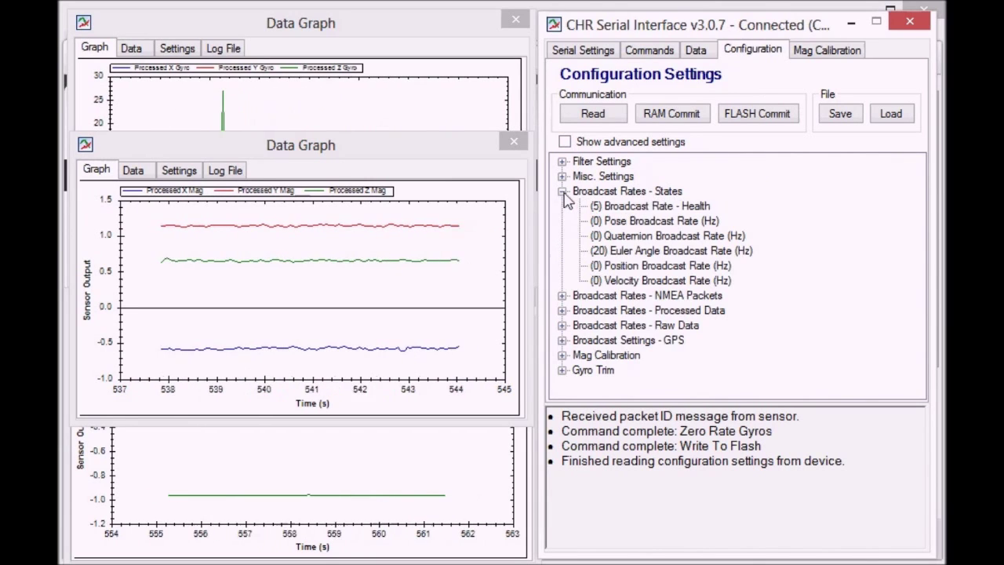
{"action": "left_click", "coordinate": [639, 207]}
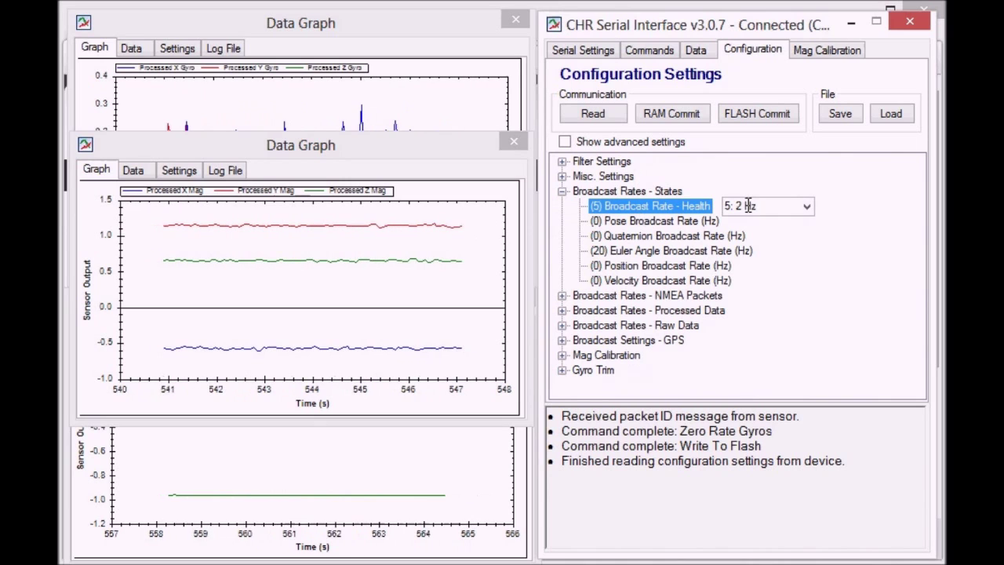
{"action": "left_click", "coordinate": [640, 252]}
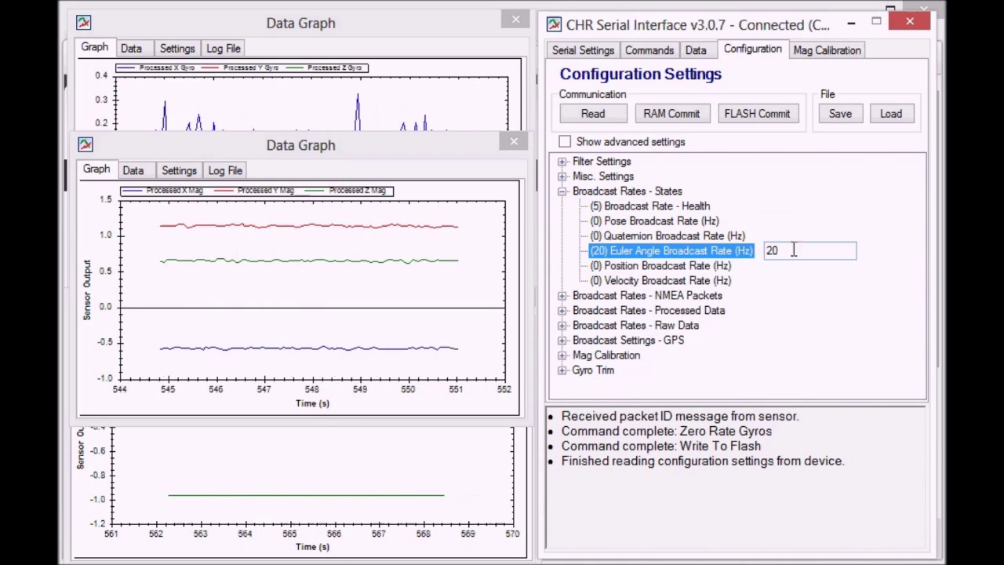
{"action": "left_click", "coordinate": [562, 311]}
{"action": "scroll", "coordinate": [605, 298], "scroll_direction": "down", "scroll_amount": 1}
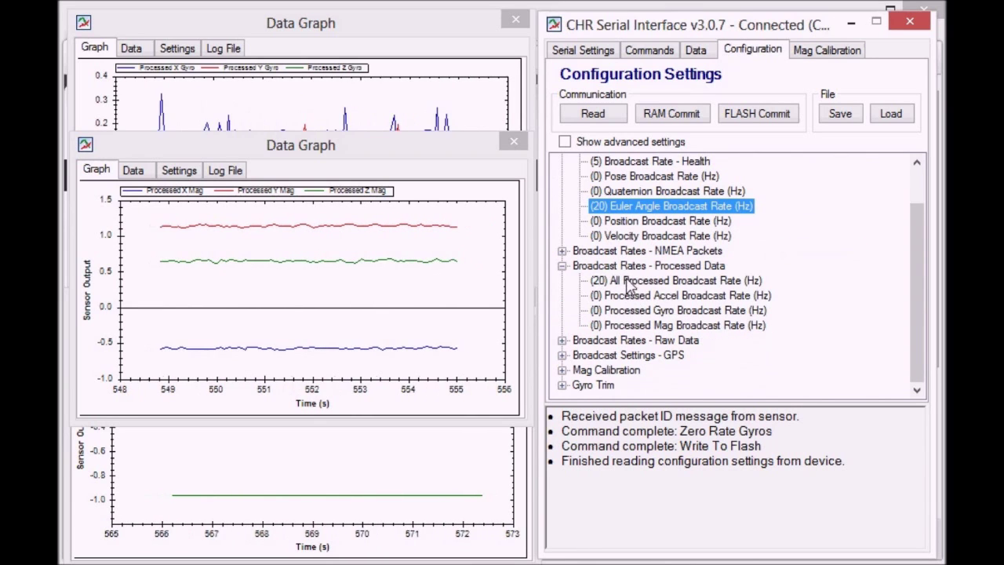
{"action": "left_click", "coordinate": [628, 282]}
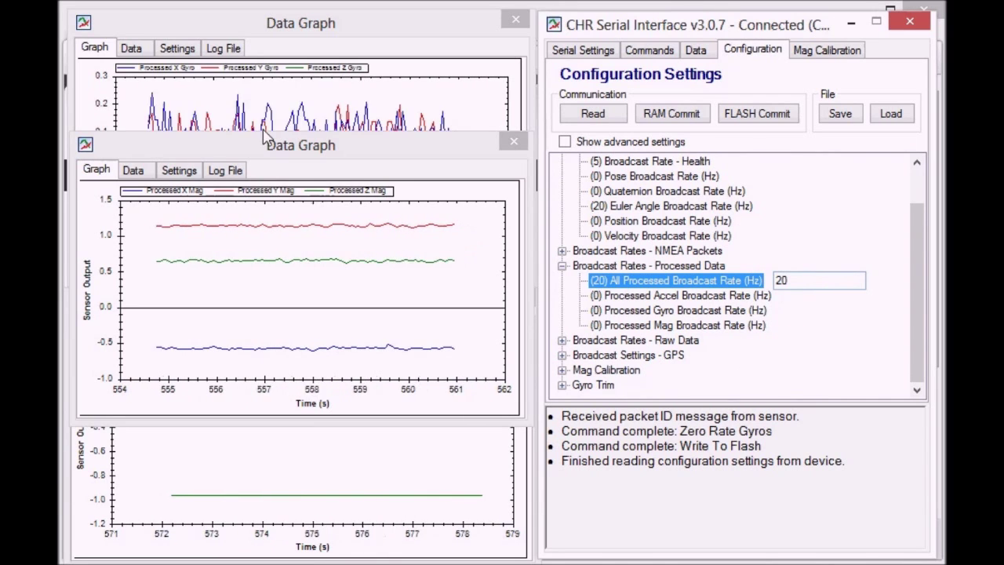
{"action": "double_click", "coordinate": [810, 276]}
- Set the All Processed broadcast rate to 0 and commit it to RAM
{"action": "type", "text": "0"}
{"action": "left_click", "coordinate": [630, 297]}
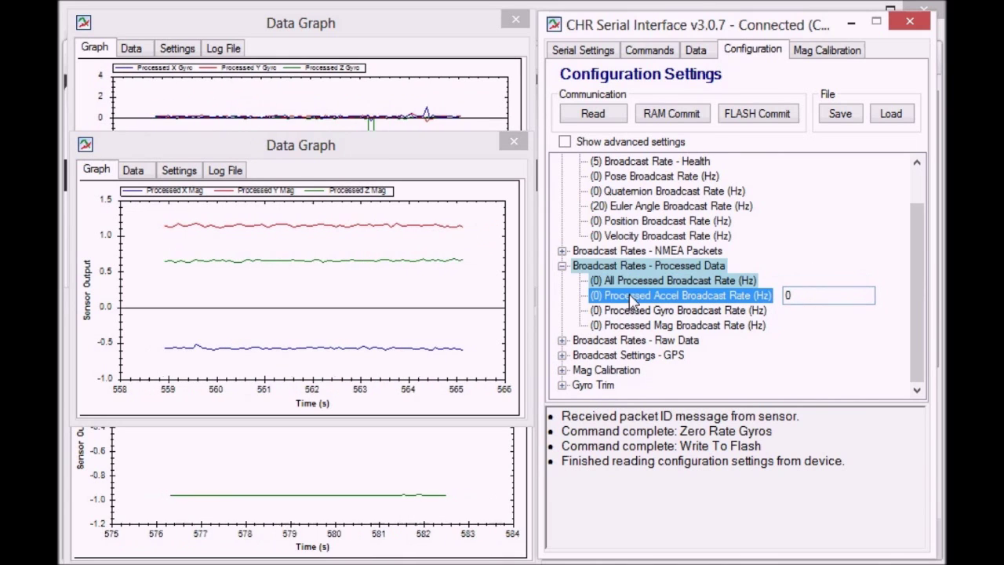
{"action": "left_click", "coordinate": [666, 114]}
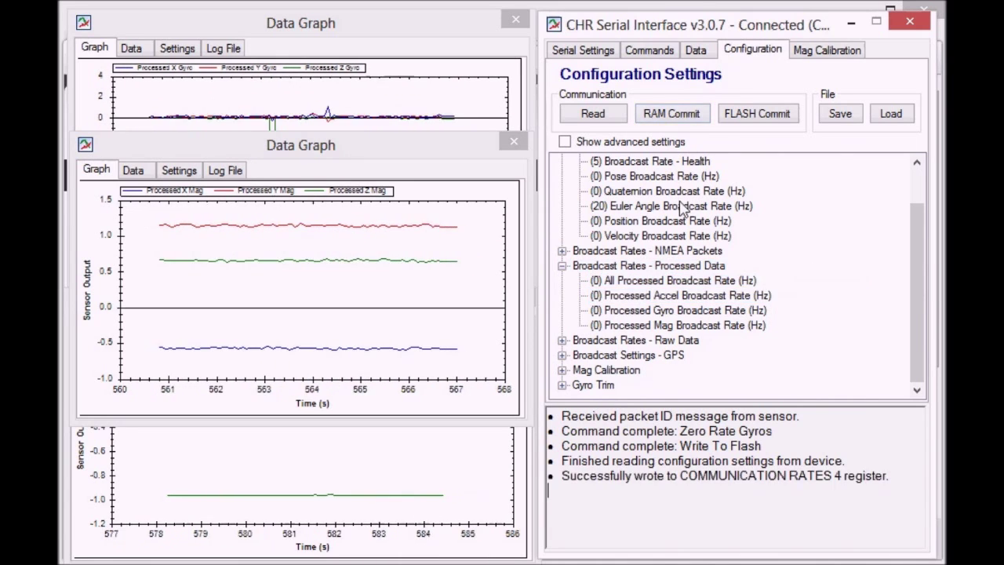
{"action": "mouse_move", "coordinate": [408, 151]}
{"action": "left_mouse_down"}
{"action": "mouse_move", "coordinate": [414, 508]}
{"action": "mouse_move", "coordinate": [405, 220]}
{"action": "mouse_move", "coordinate": [415, 152]}
{"action": "left_mouse_up"}
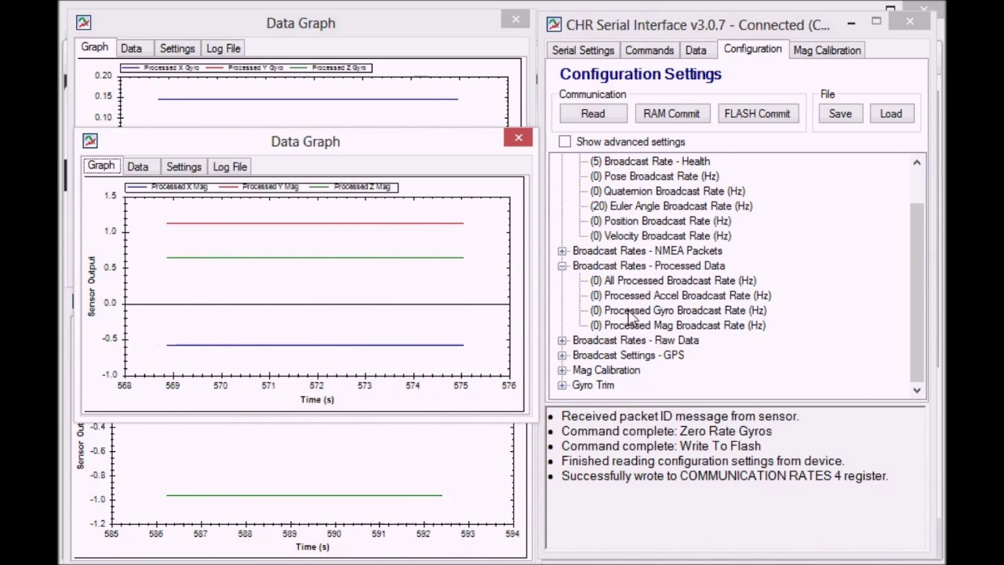
- Change the All Processed broadcast rate to 50 Hz and commit it to RAM
{"action": "left_click", "coordinate": [640, 283]}
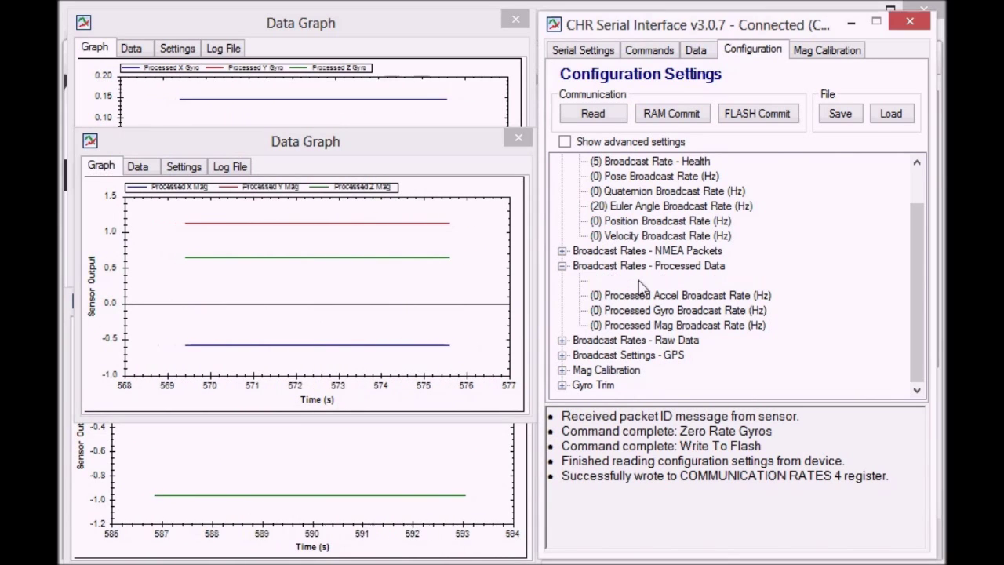
{"action": "left_click", "coordinate": [697, 296]}
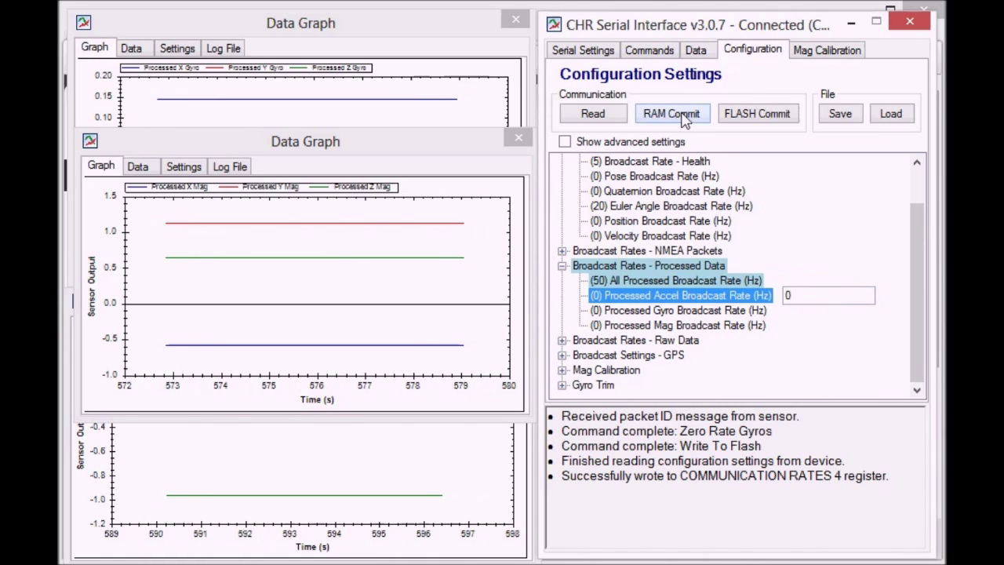
{"action": "left_click", "coordinate": [684, 115]}
{"action": "mouse_move", "coordinate": [414, 147]}
{"action": "left_mouse_down"}
{"action": "mouse_move", "coordinate": [414, 391]}
{"action": "mouse_move", "coordinate": [411, 154]}
{"action": "left_mouse_up"}
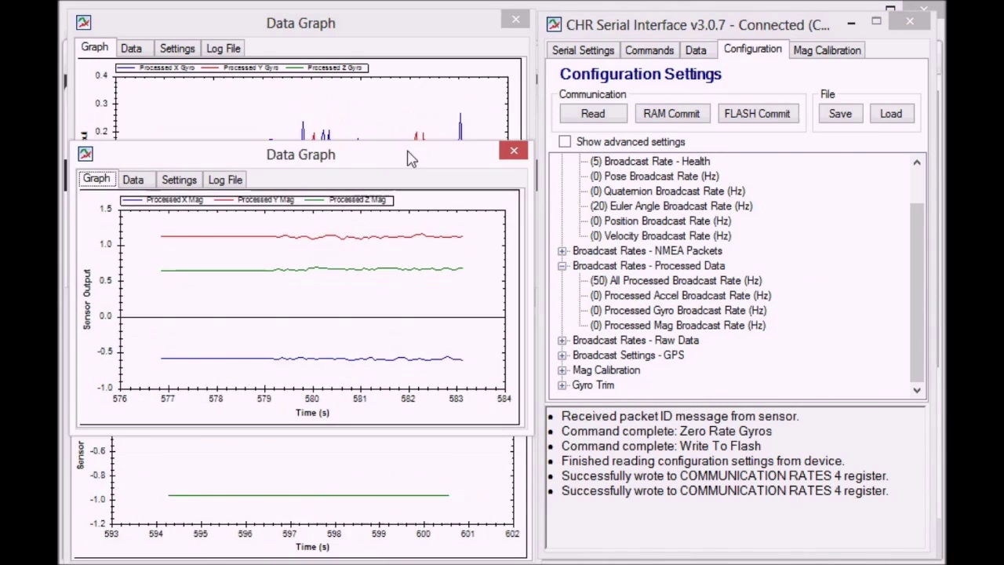
{"action": "left_click_drag", "start_coordinate": [922, 267], "coordinate": [918, 243]}
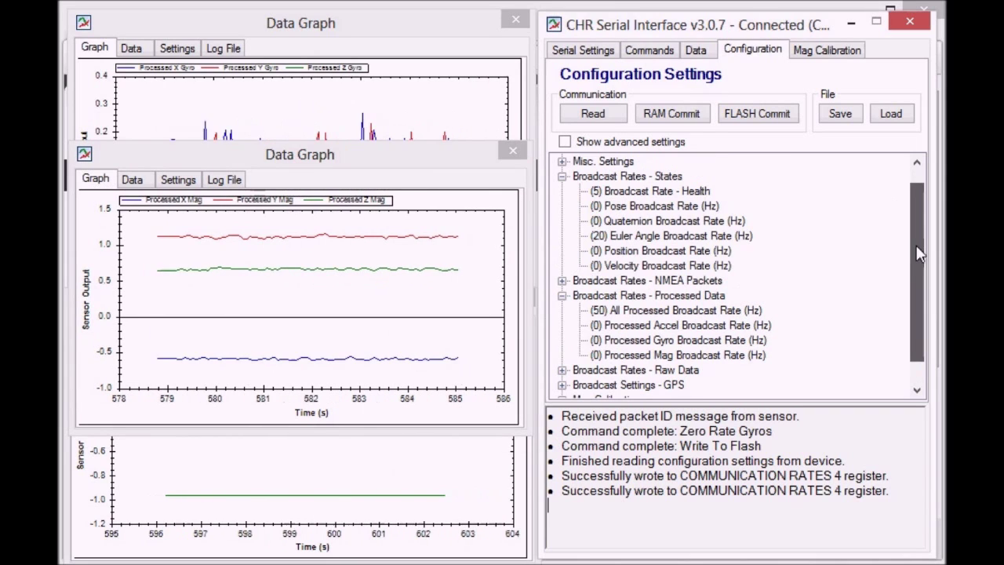
- Set the Health, Euler Angle and All Processed broadcast rates to 0 and commit them to RAM
{"action": "left_click", "coordinate": [652, 190]}
{"action": "left_click", "coordinate": [807, 190]}
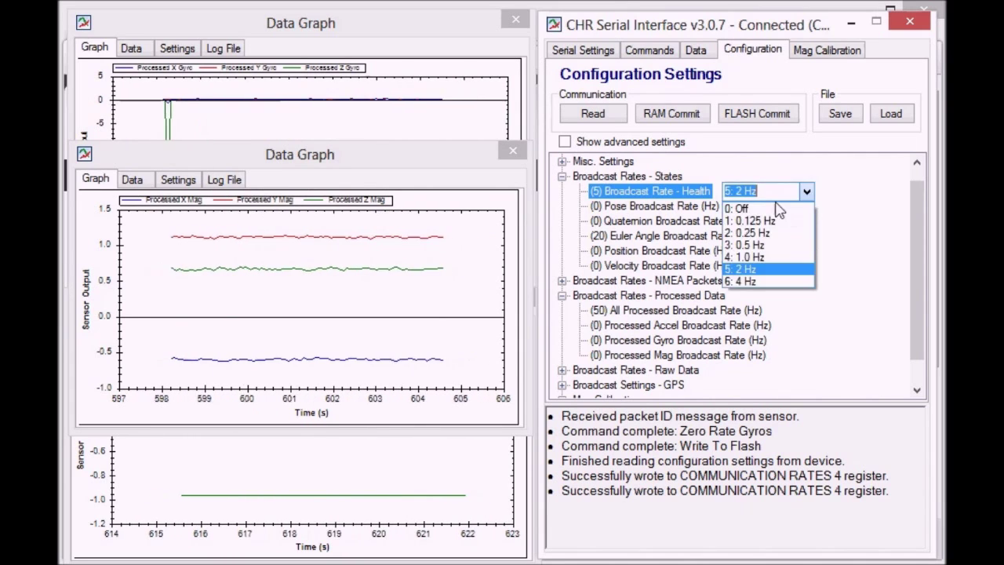
{"action": "left_click", "coordinate": [746, 203]}
{"action": "left_click", "coordinate": [639, 237]}
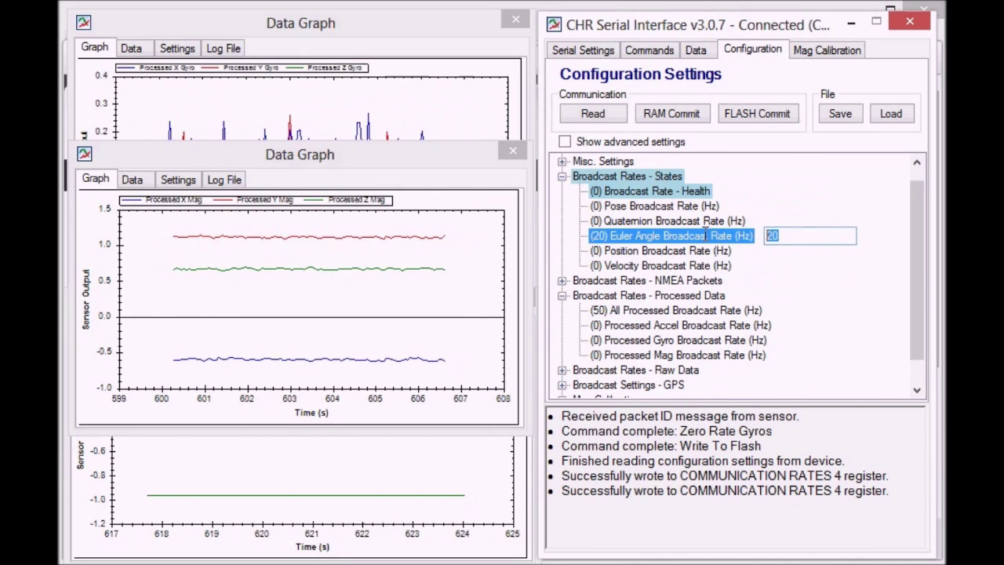
{"action": "type", "text": "0"}
{"action": "left_click", "coordinate": [669, 250]}
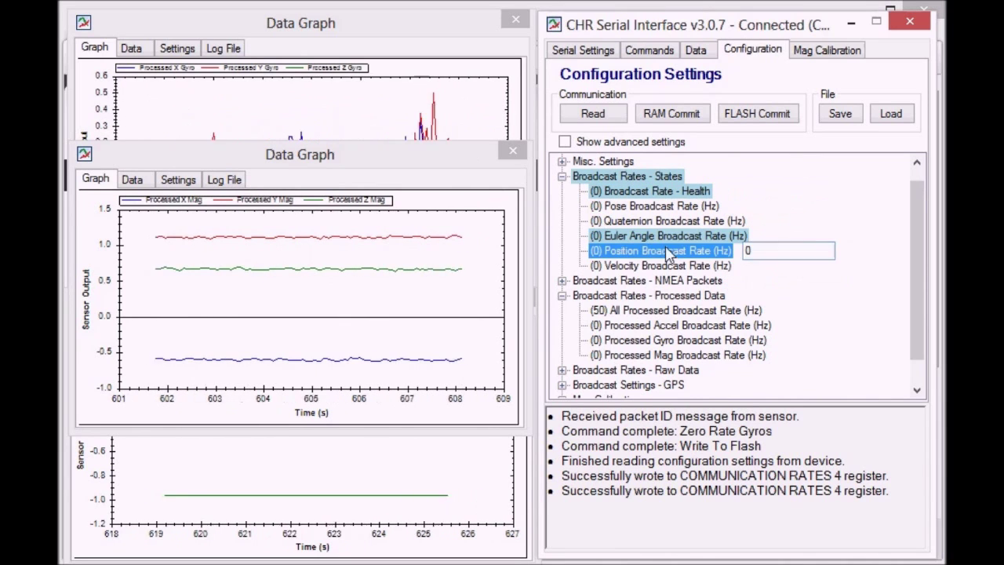
{"action": "left_click", "coordinate": [630, 312]}
{"action": "type", "text": "0"}
{"action": "key", "text": "Return"}
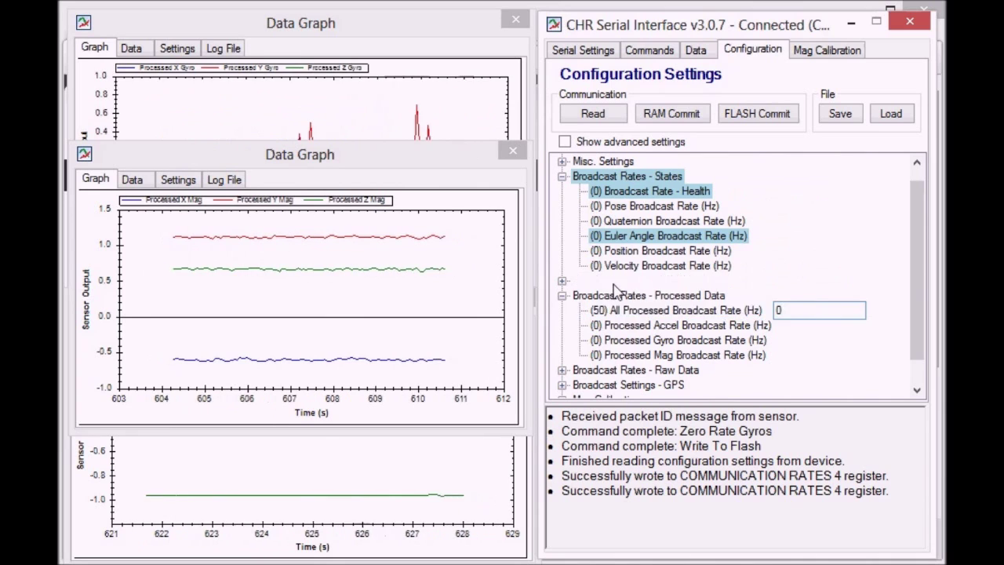
{"action": "left_click", "coordinate": [672, 114]}
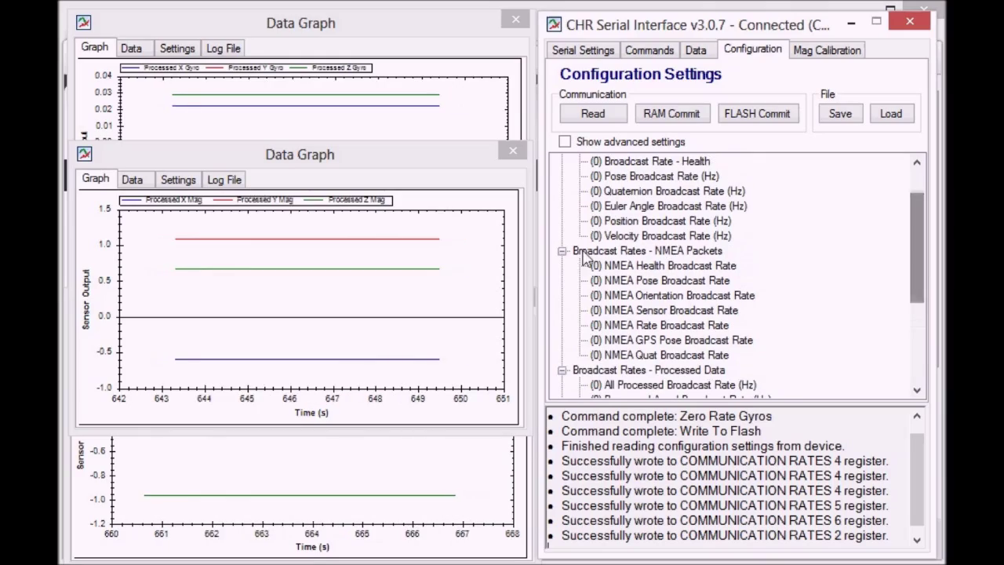
- Set the NMEA Health broadcast rate to 2 Hz and commit it to RAM
{"action": "left_click", "coordinate": [624, 252]}
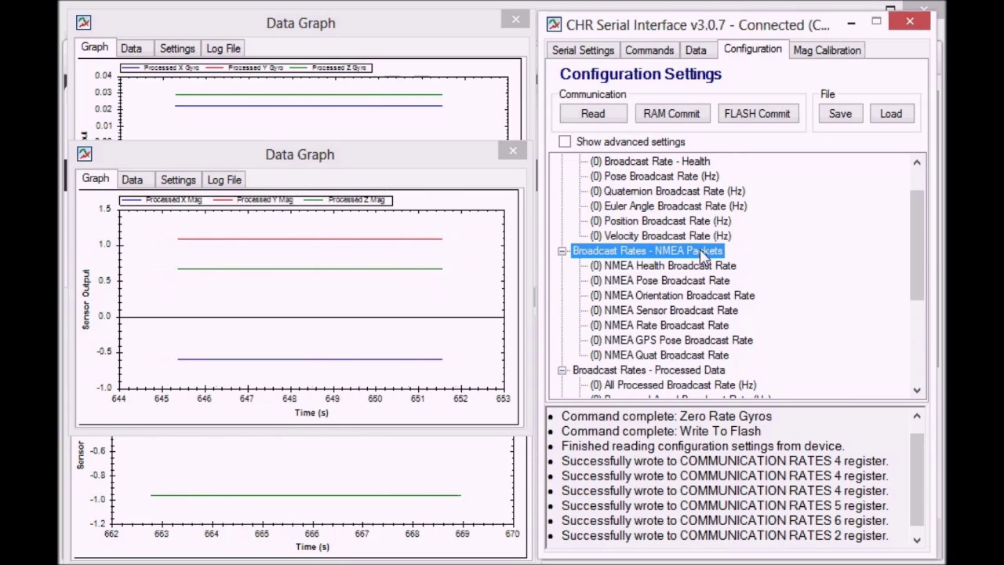
{"action": "left_click", "coordinate": [714, 269]}
{"action": "left_click", "coordinate": [833, 265]}
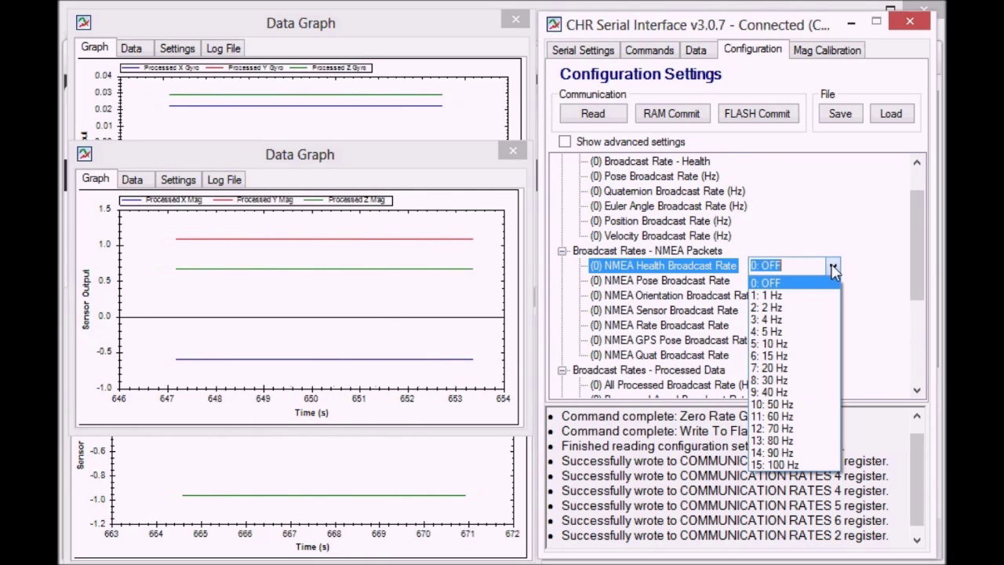
{"action": "left_click", "coordinate": [779, 308]}
{"action": "left_click", "coordinate": [689, 281]}
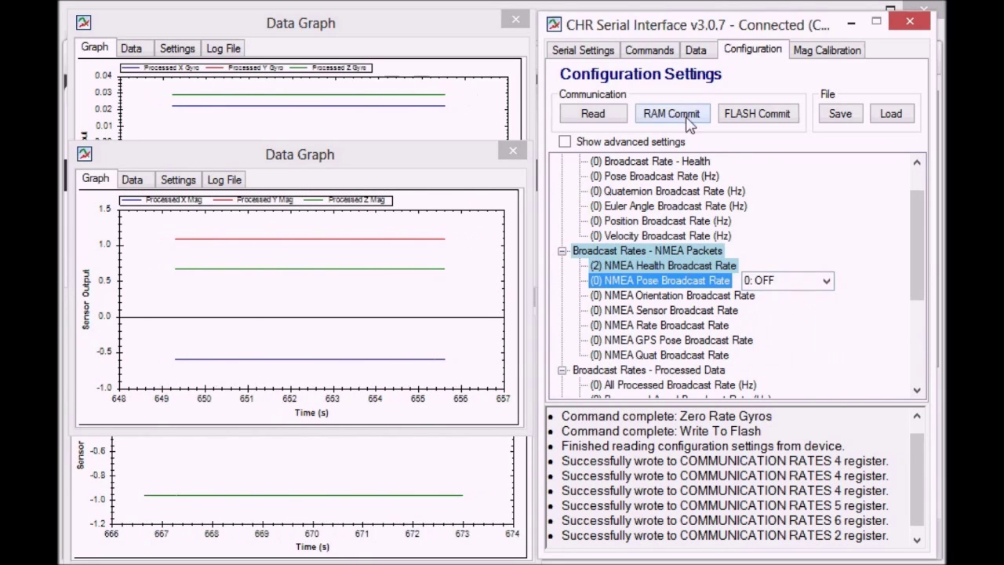
{"action": "left_click", "coordinate": [690, 114]}
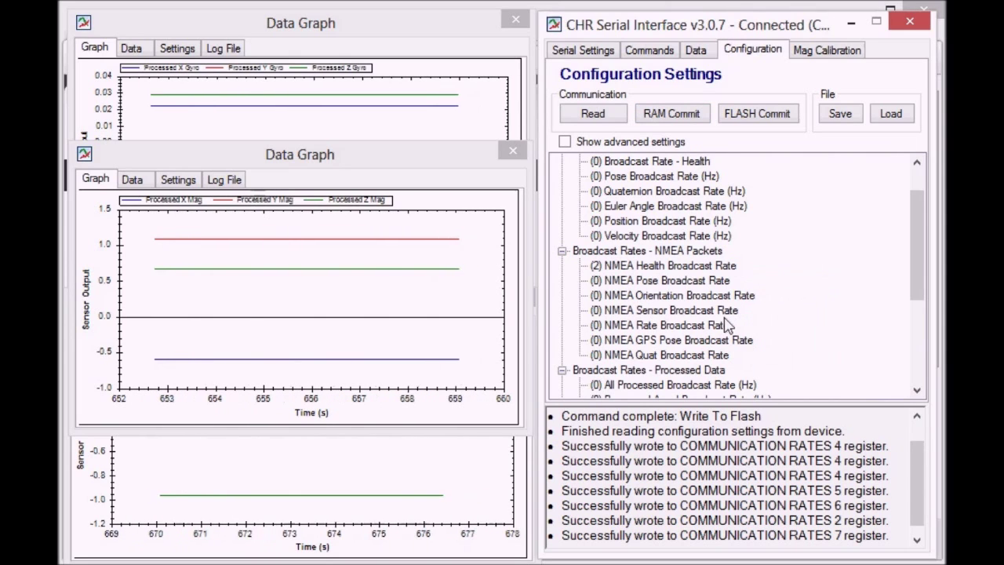
- Set the NMEA Sensor broadcast rate to 20 Hz and commit it to RAM
{"action": "left_click", "coordinate": [659, 311]}
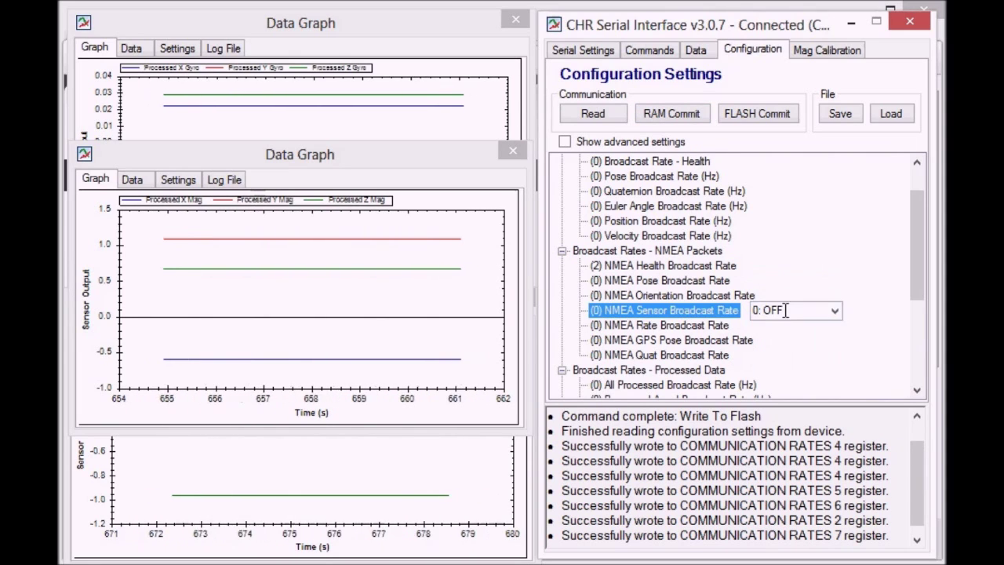
{"action": "left_click", "coordinate": [834, 310]}
{"action": "left_click", "coordinate": [772, 412]}
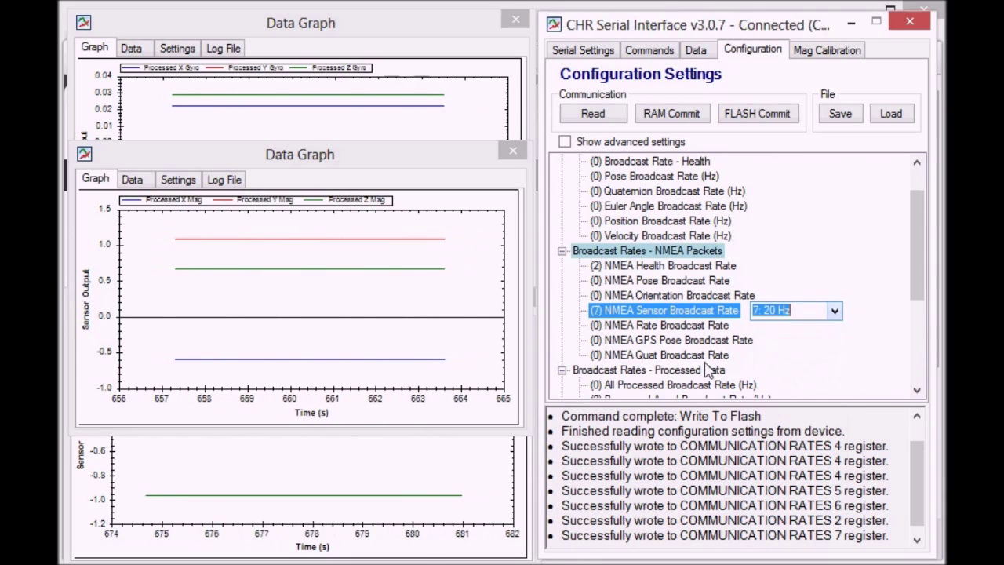
{"action": "left_click", "coordinate": [668, 115]}
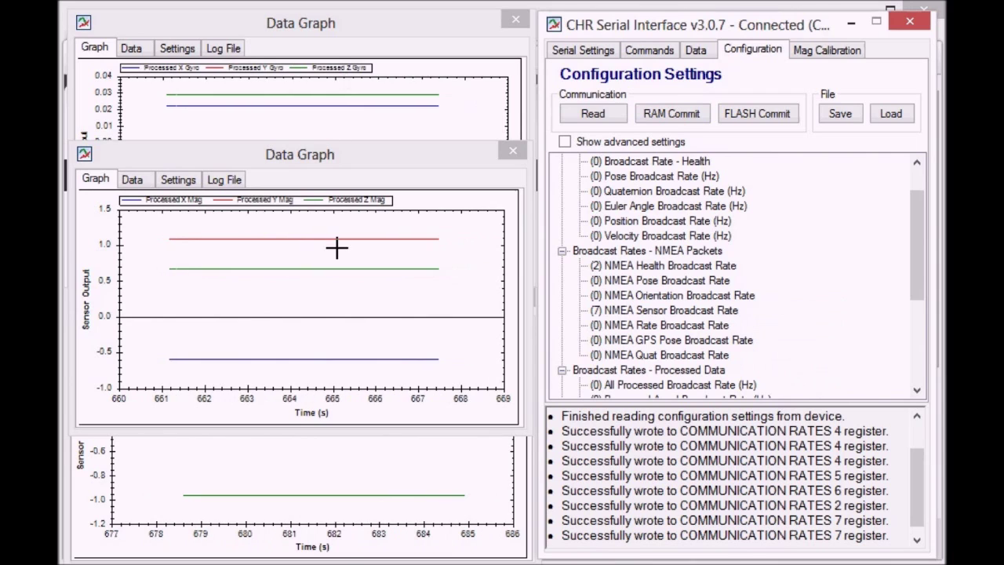
- Disconnect CHR Serial Interface, then open a PuTTY serial session on COM9 at 115200 baud
{"action": "left_click", "coordinate": [562, 52]}
{"action": "left_click", "coordinate": [871, 120]}
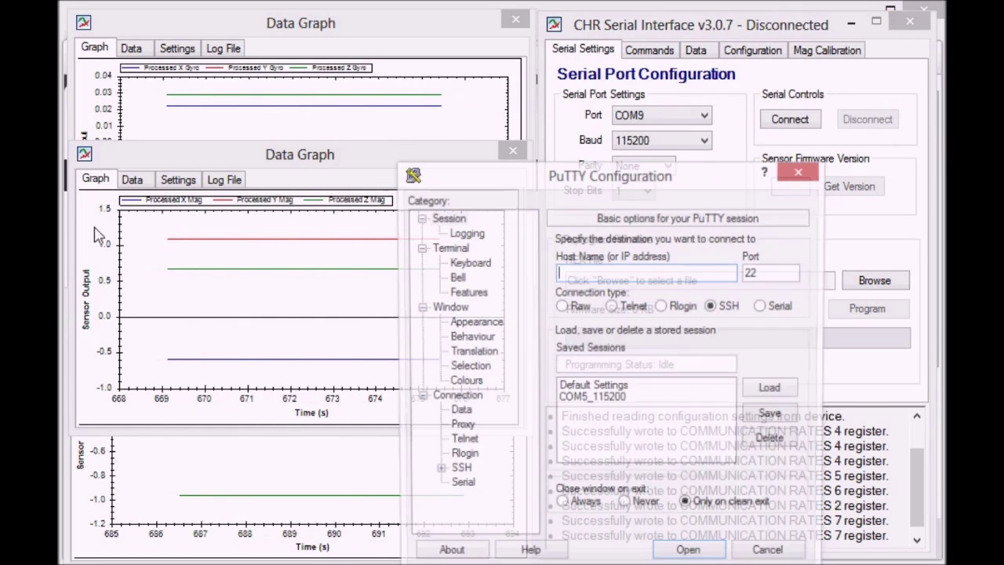
{"action": "left_click_drag", "start_coordinate": [459, 175], "coordinate": [387, 102]}
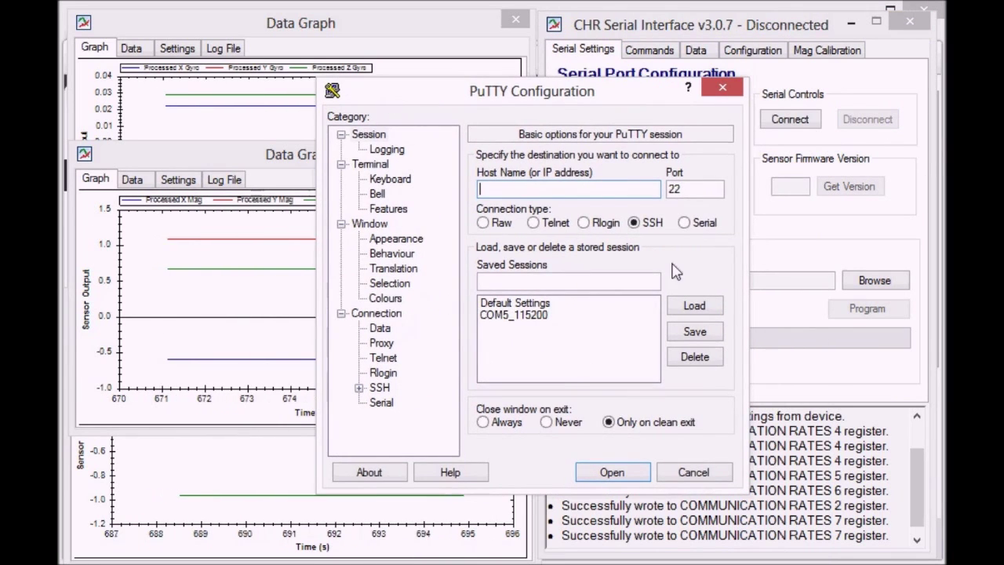
{"action": "left_click", "coordinate": [685, 223]}
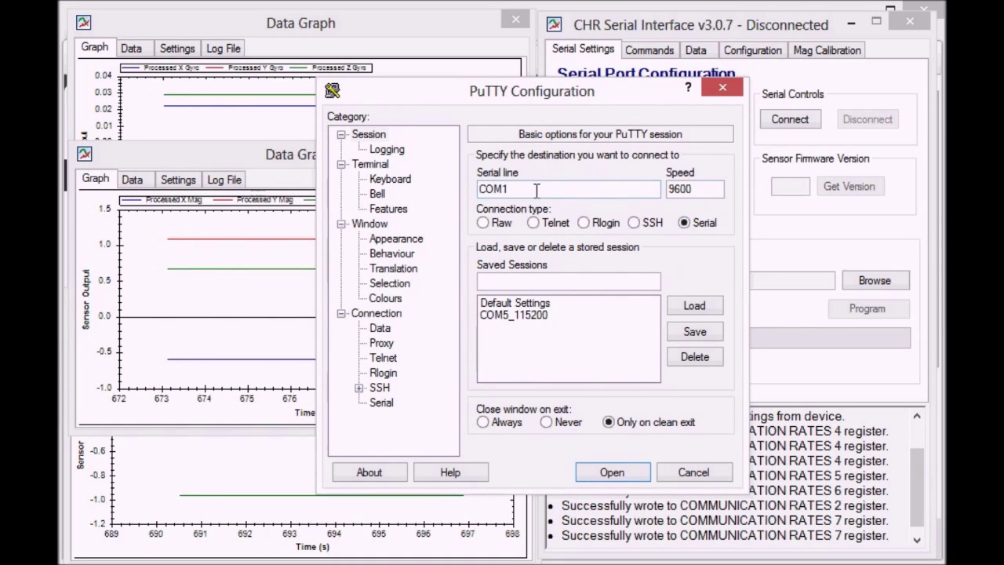
{"action": "type", "text": "9"}
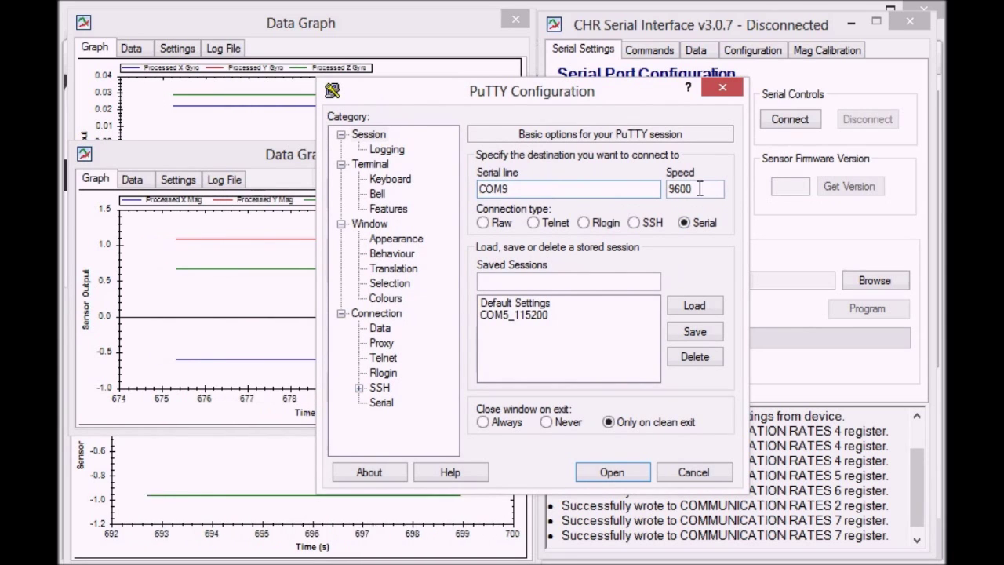
{"action": "left_click_drag", "start_coordinate": [700, 188], "coordinate": [528, 188]}
{"action": "type", "text": "115200"}
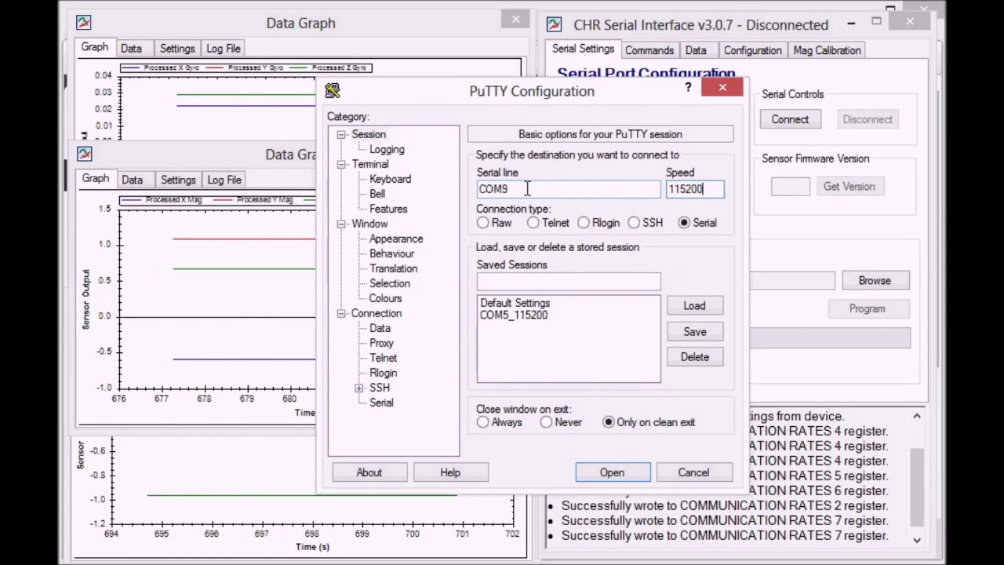
{"action": "left_click", "coordinate": [617, 473]}
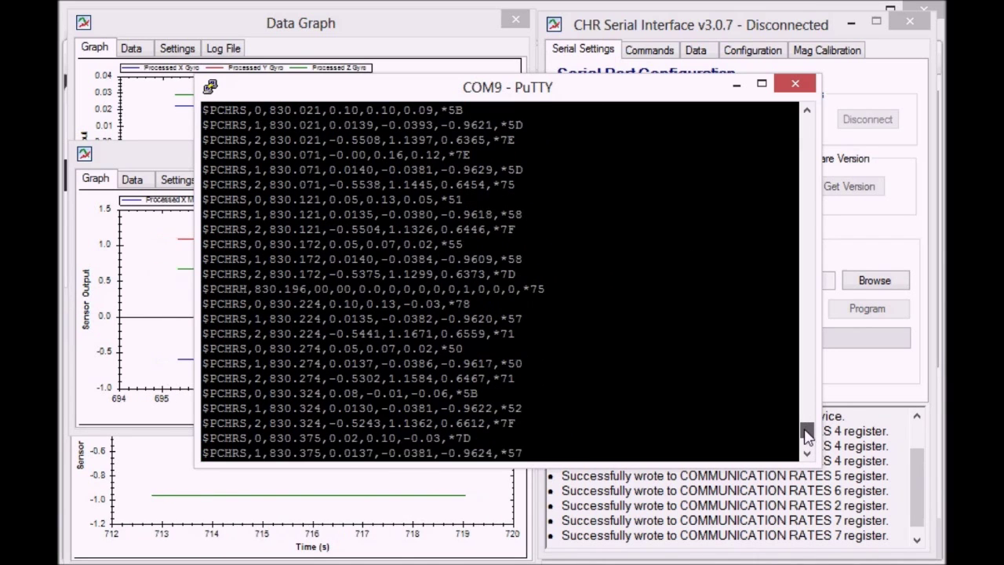
- Scroll the COM9 terminal to watch the incoming $PCHRS sensor and $PCHRH health sentences
{"action": "mouse_move", "coordinate": [808, 437]}
{"action": "left_mouse_down"}
{"action": "mouse_move", "coordinate": [808, 412]}
{"action": "mouse_move", "coordinate": [807, 454]}
{"action": "left_mouse_up"}
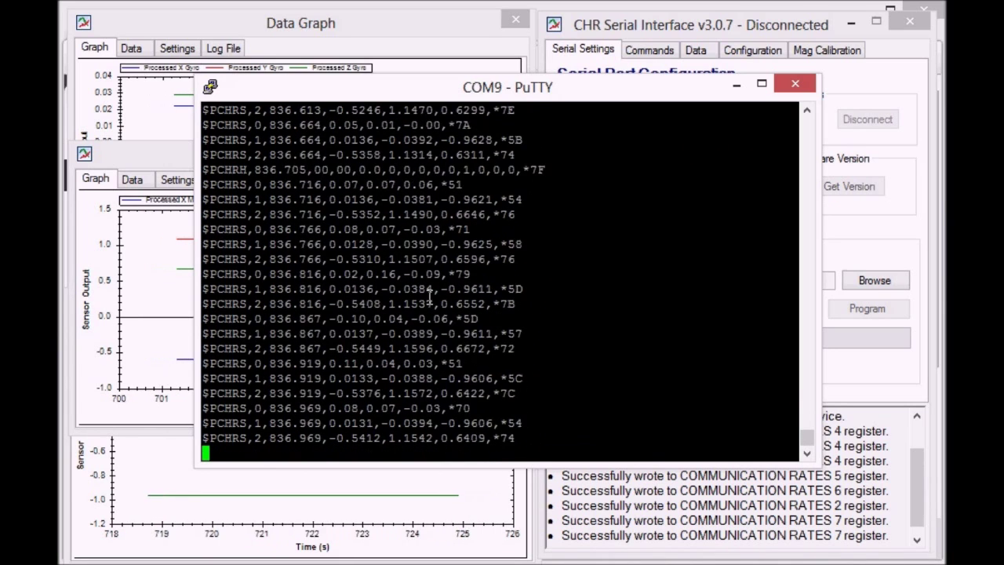